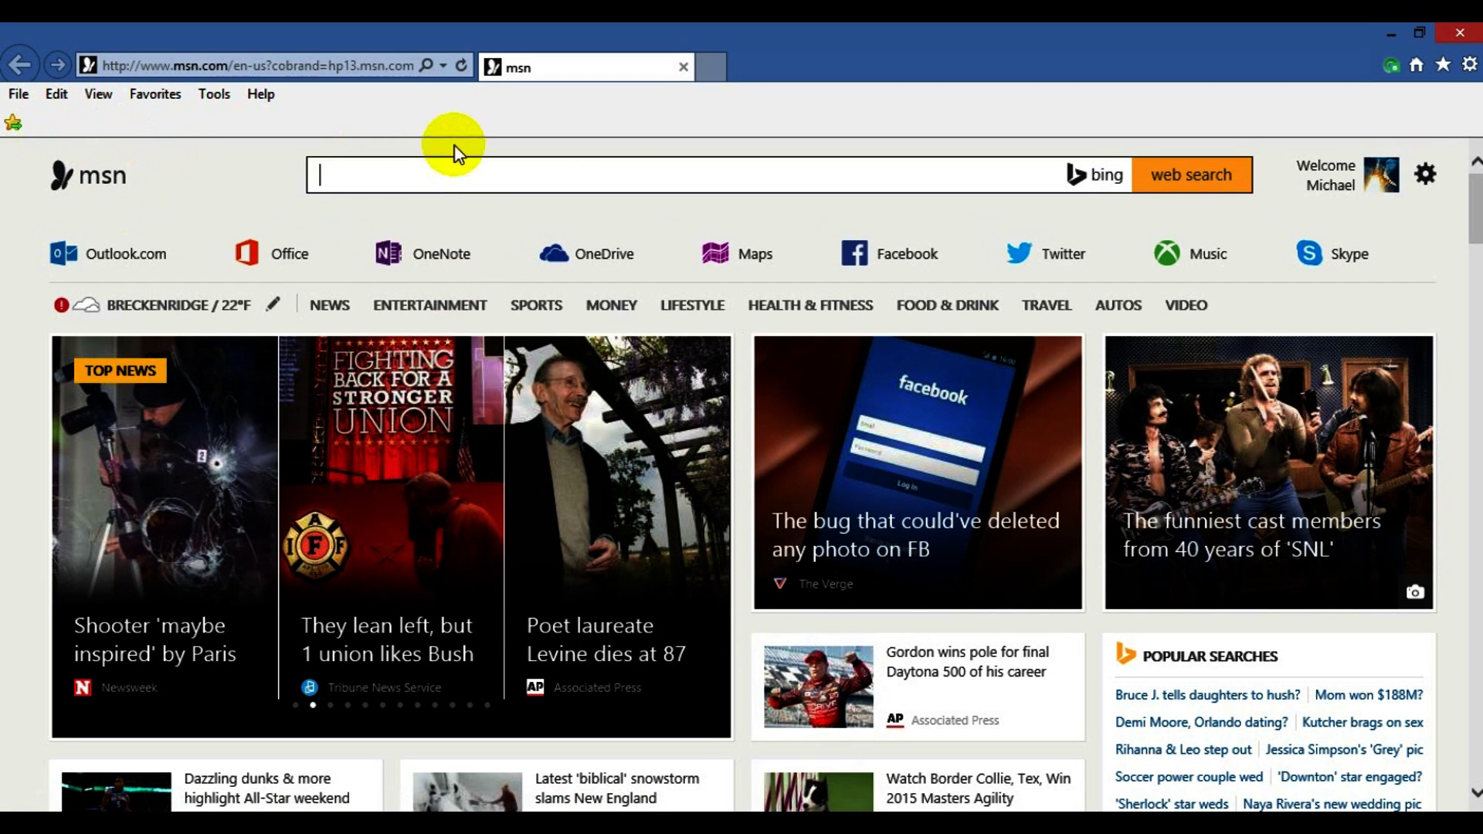
pyautogui.click(384, 65)
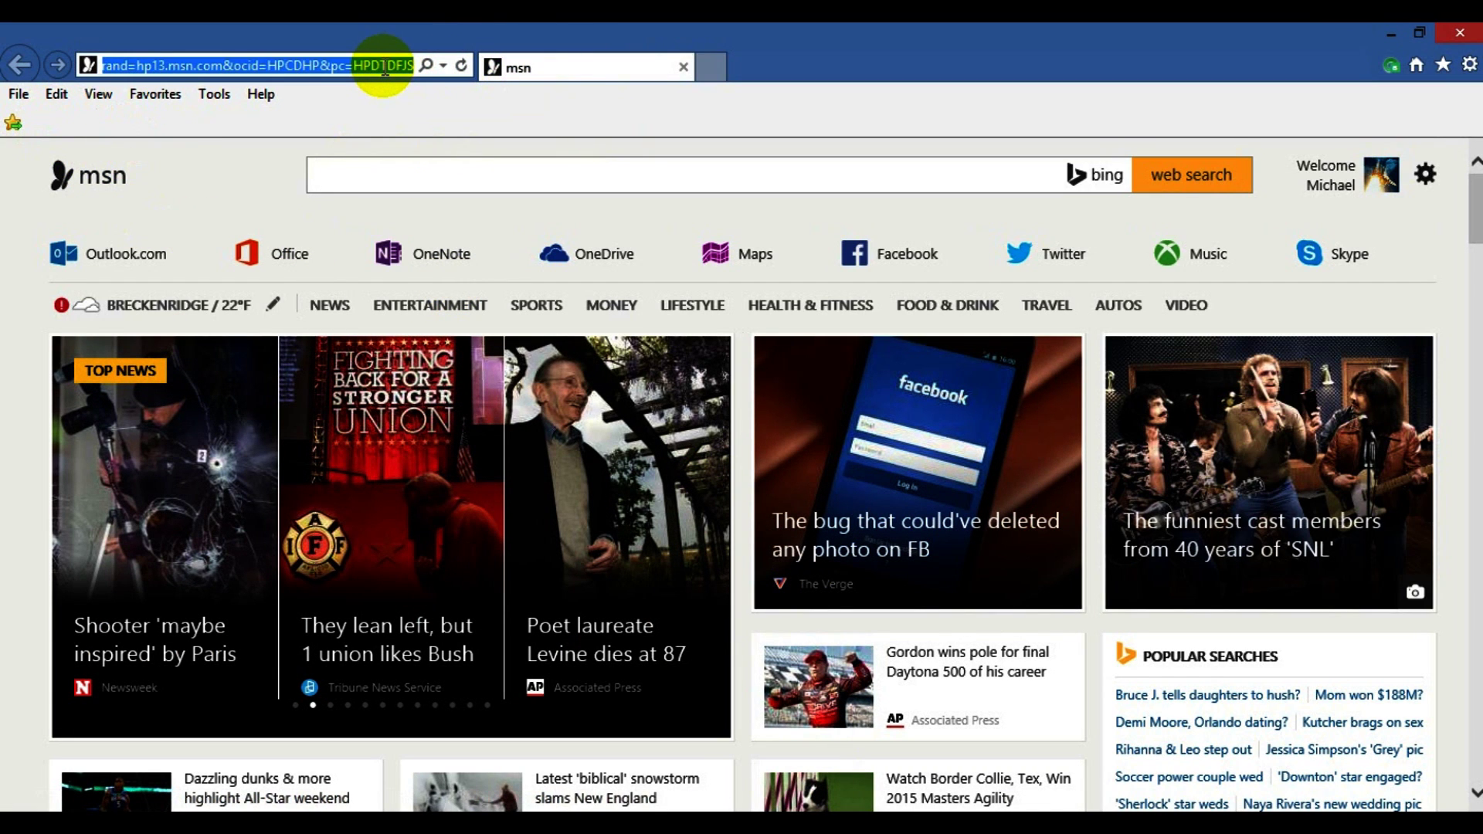
pyautogui.write('www.')
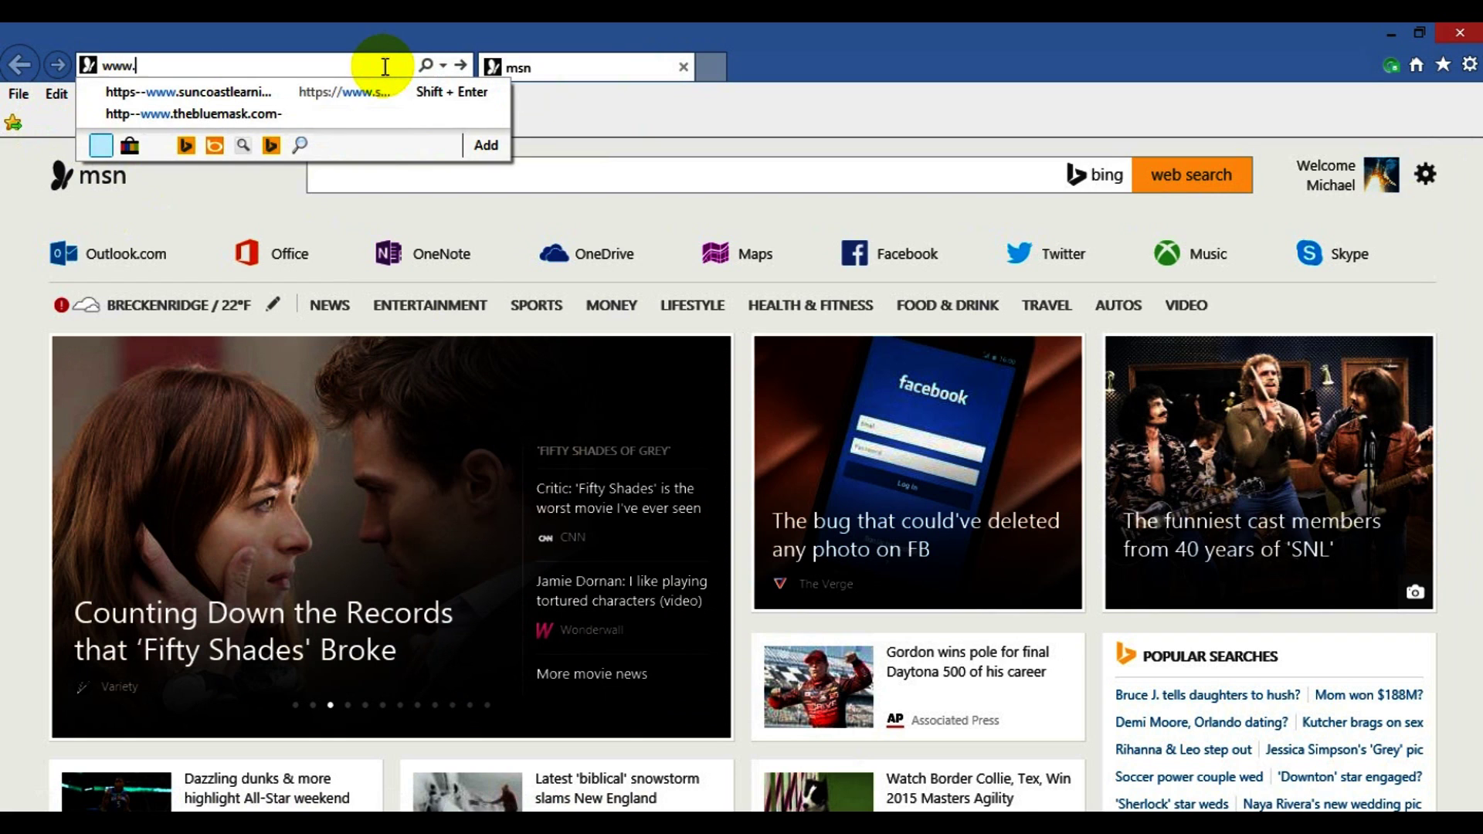
pyautogui.write('gopr')
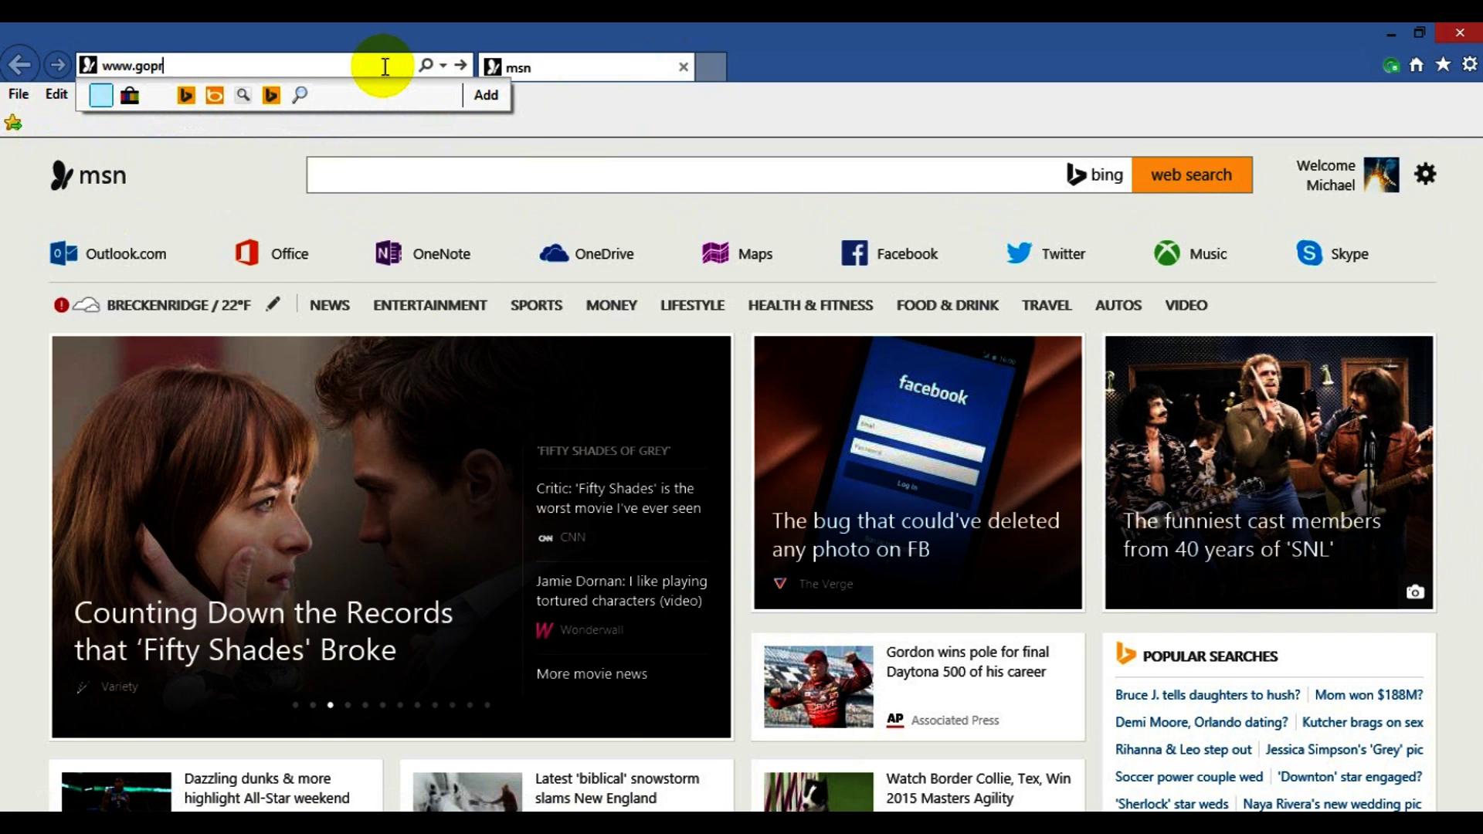
pyautogui.write('o.com')
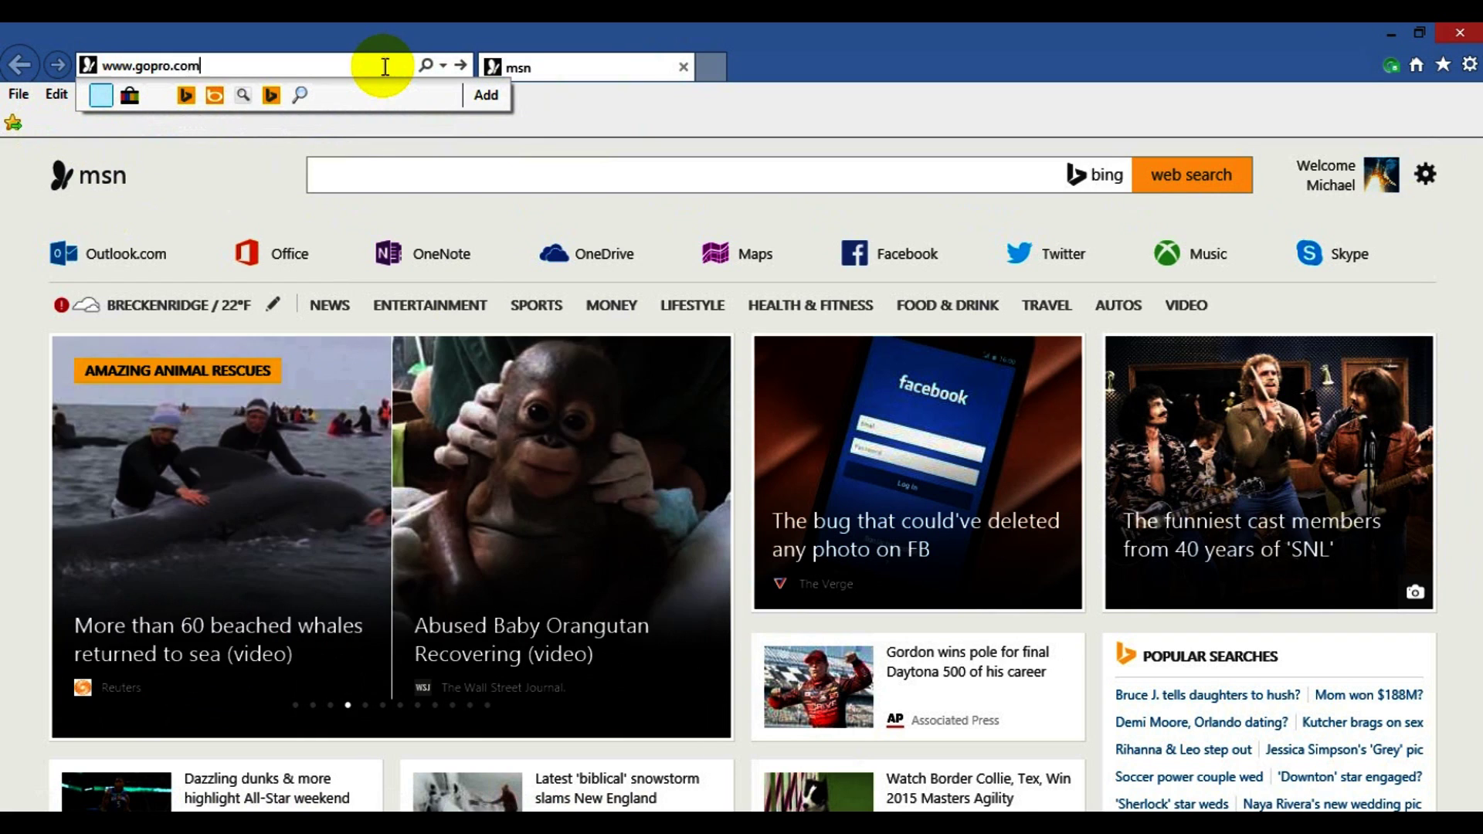
pyautogui.press('Return')
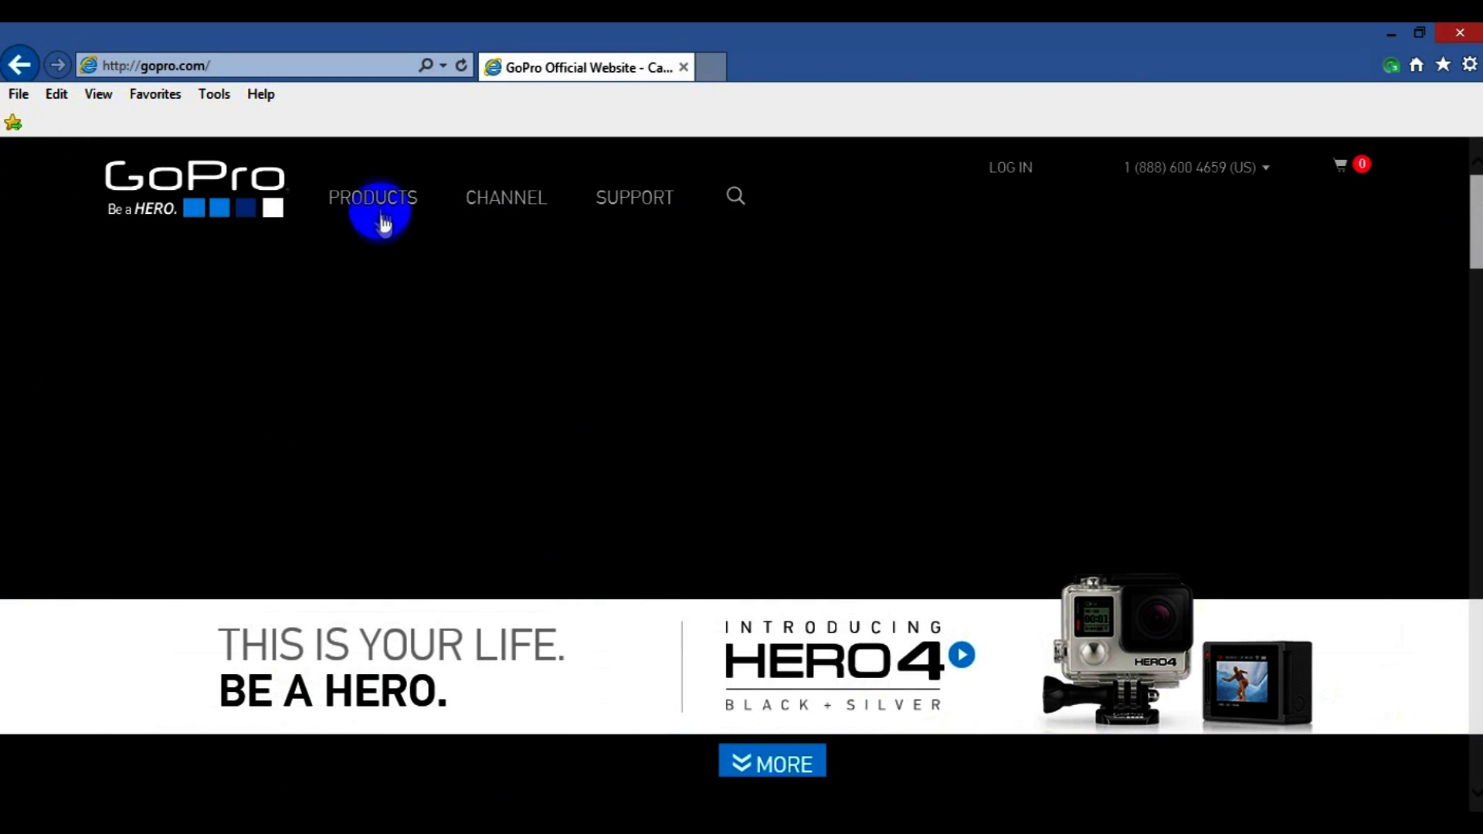
pyautogui.moveTo(372, 197)
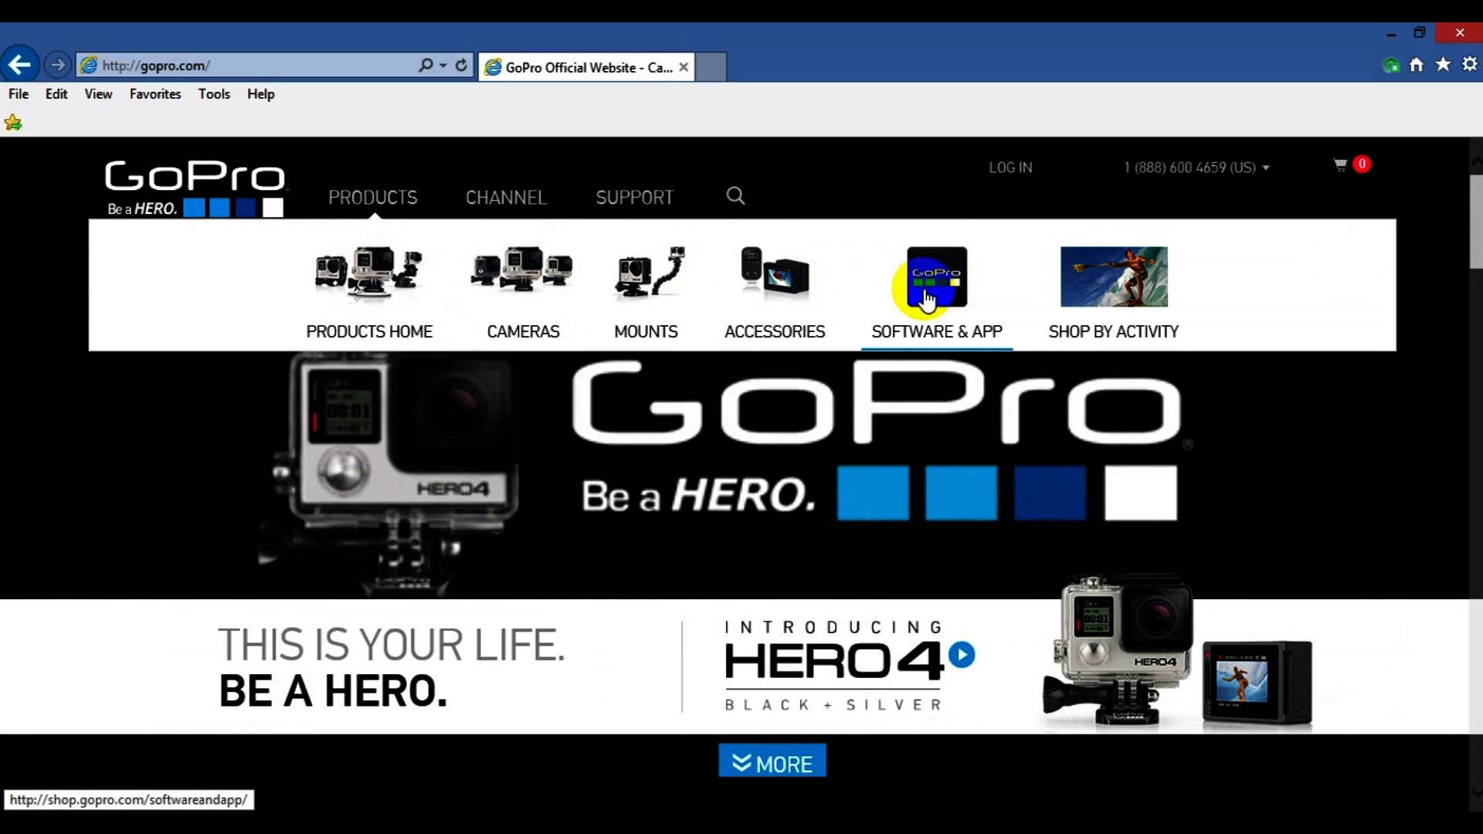
# Step: Reach the GoPro Studio download form via the Software & App page
pyautogui.click(936, 298)
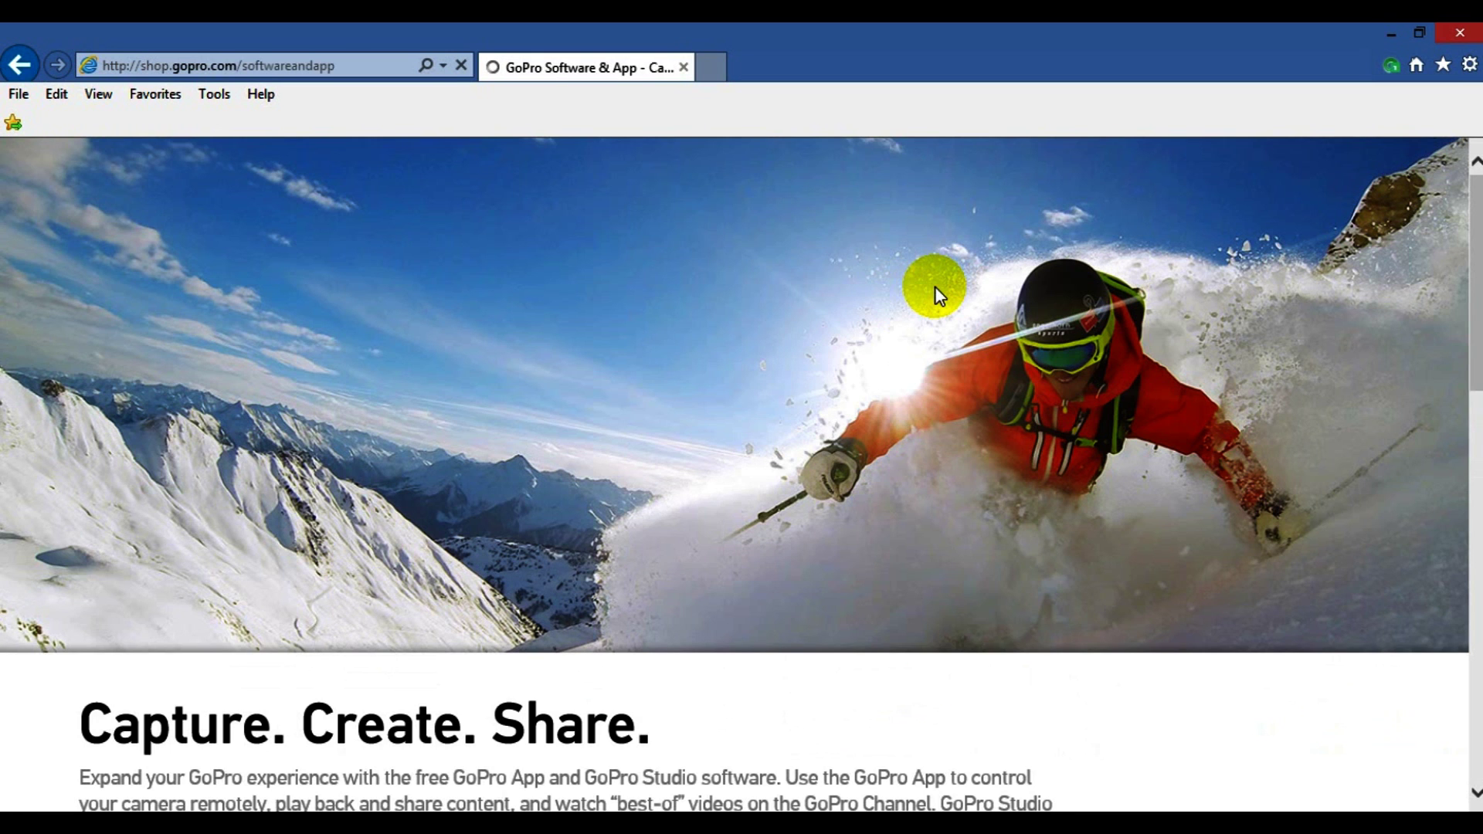
pyautogui.scroll(-5, 948, 358)
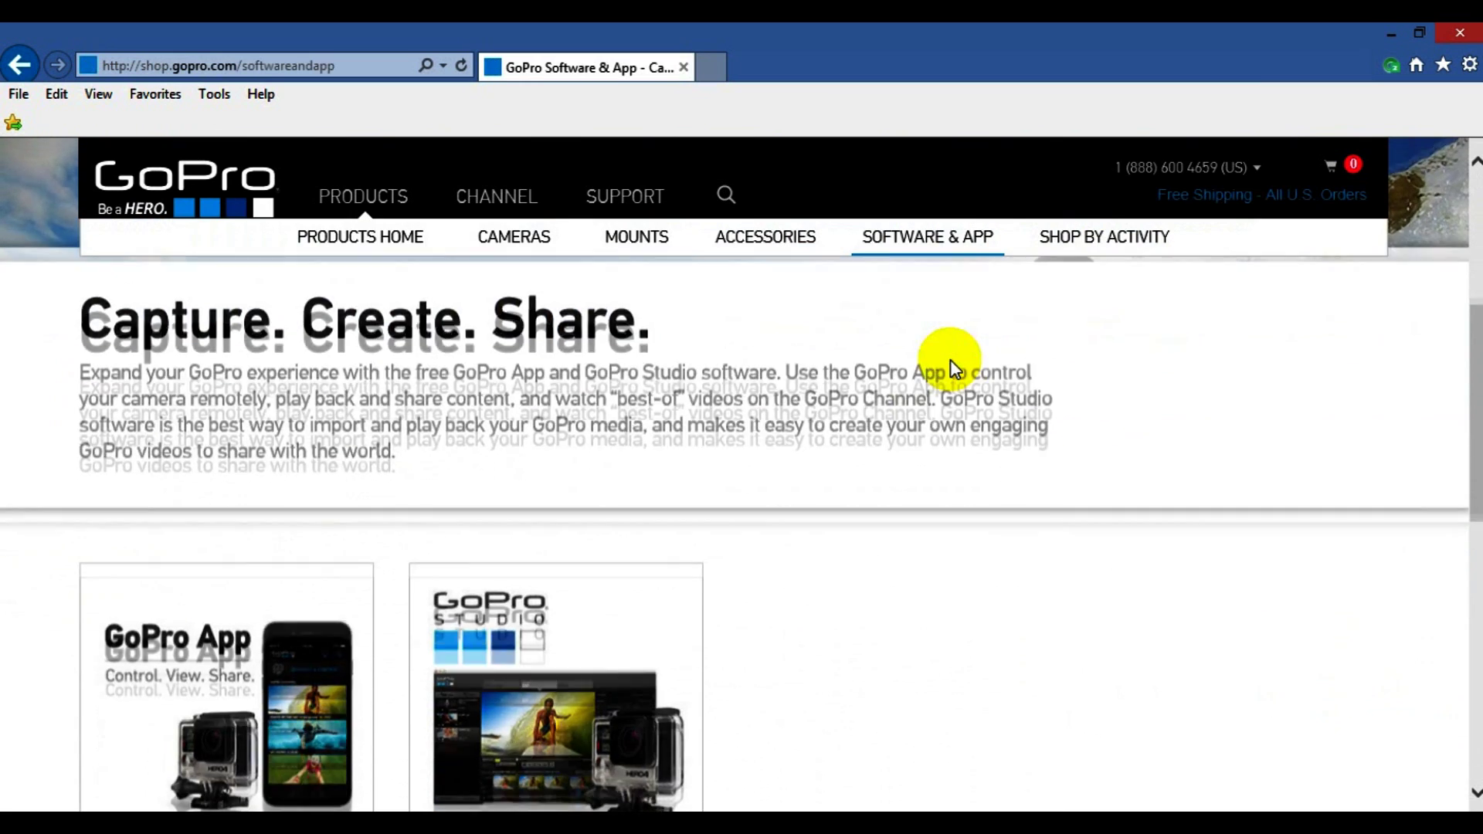
pyautogui.scroll(-3, 950, 361)
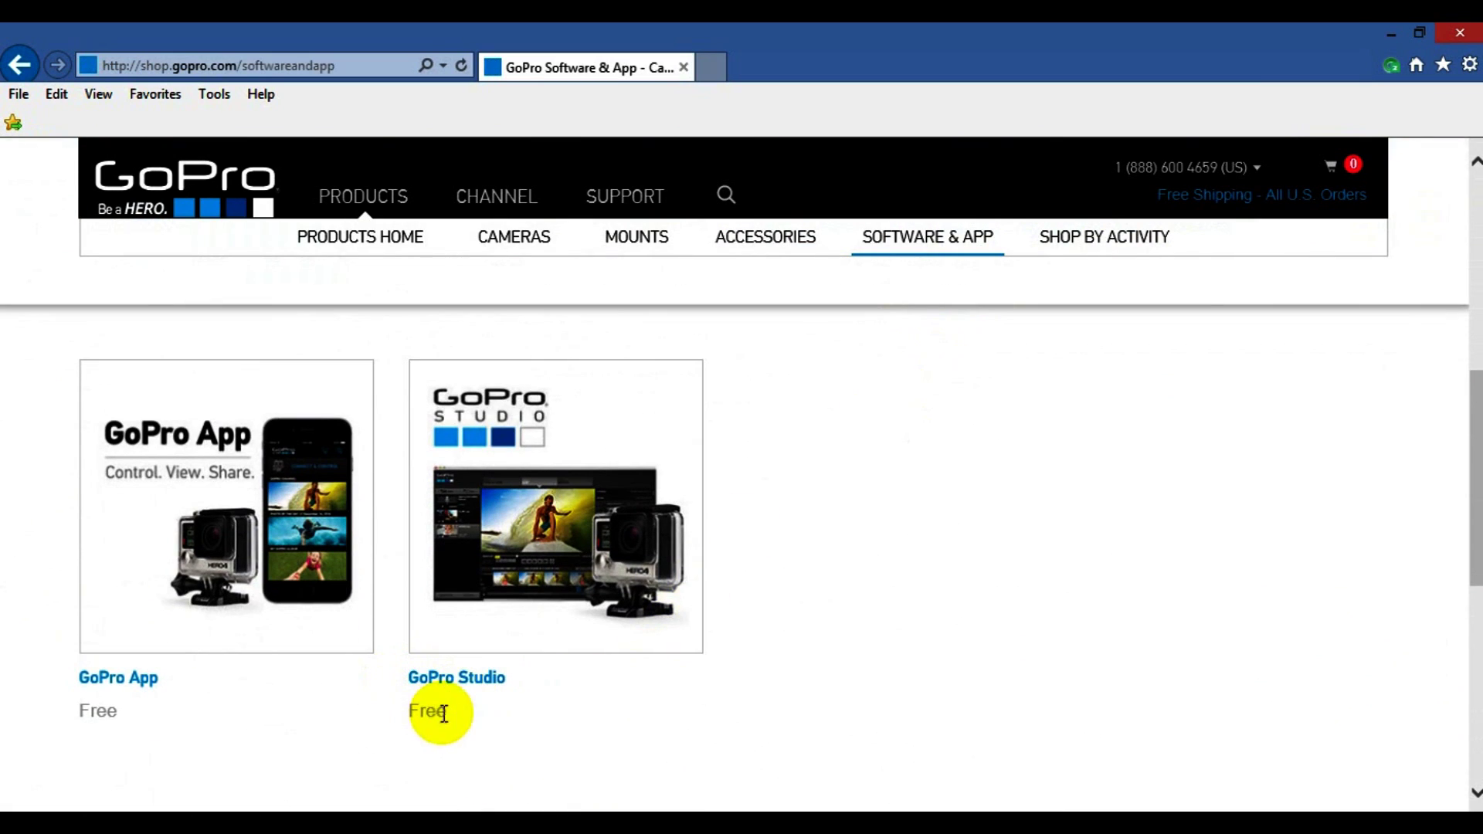
pyautogui.click(566, 489)
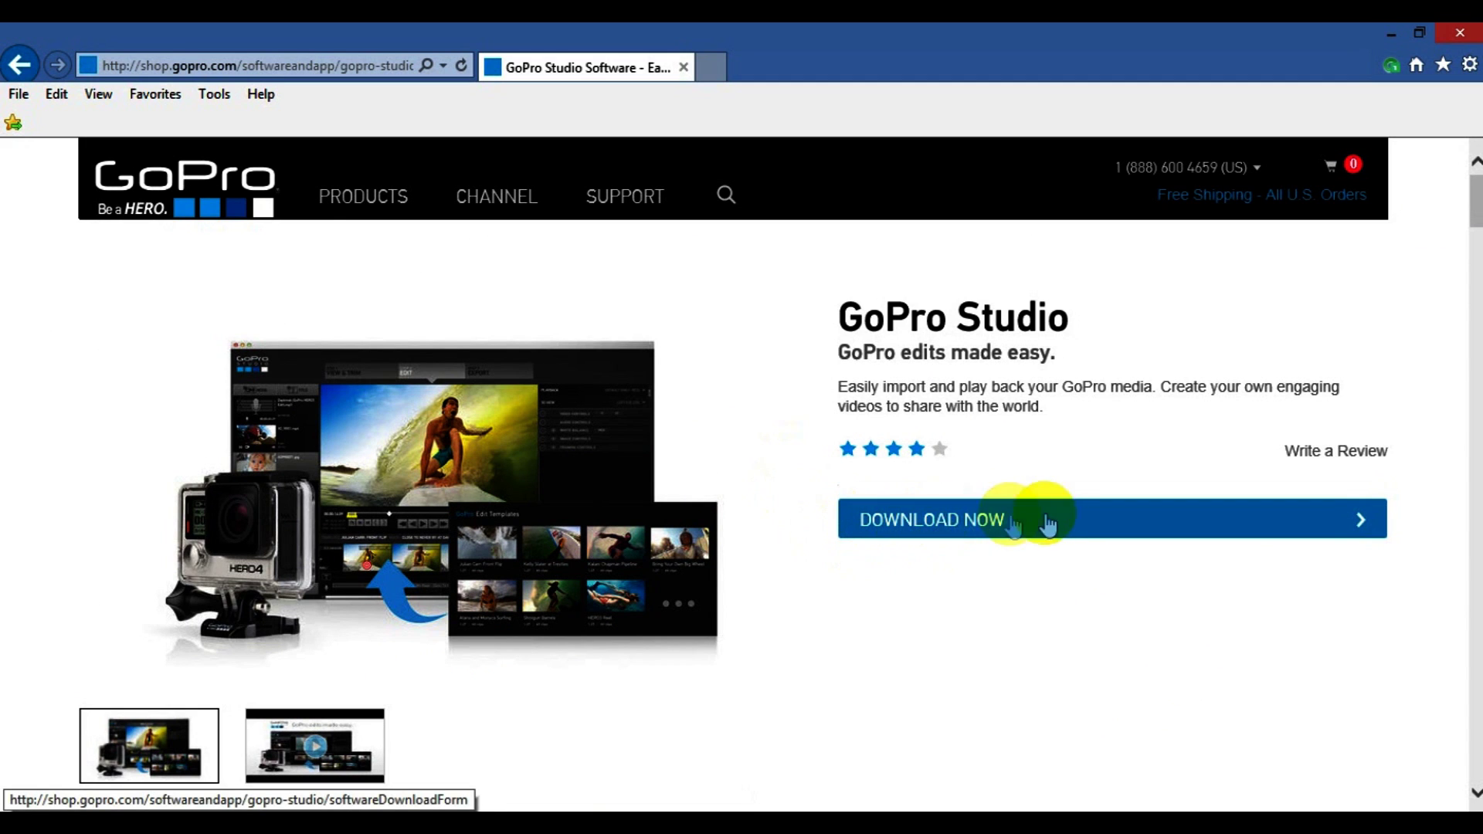
pyautogui.click(1073, 523)
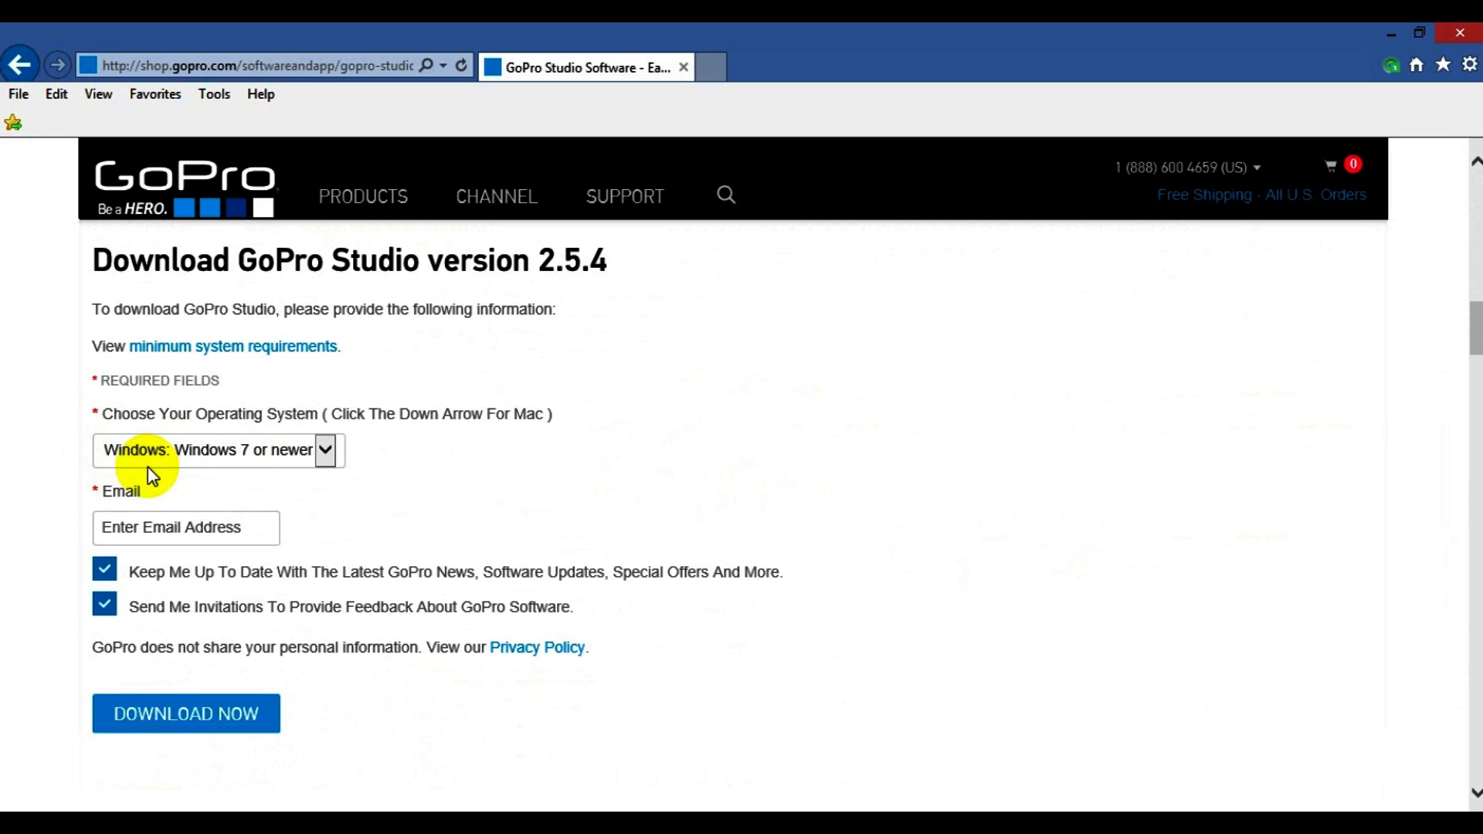
# Step: Fill the download form with Windows 7 or newer, an email, and the news subscription ticked
pyautogui.click(325, 451)
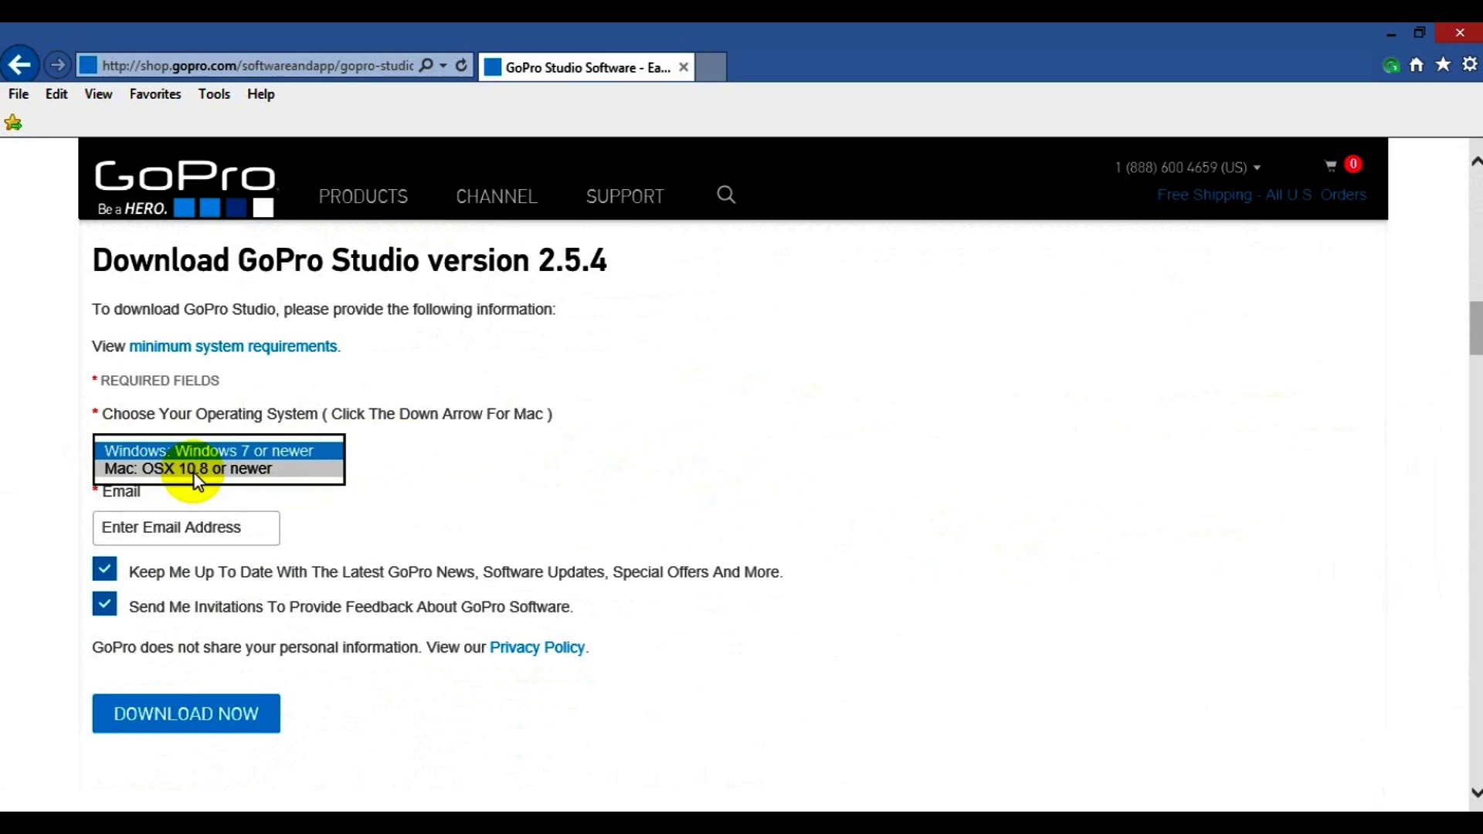
pyautogui.click(301, 450)
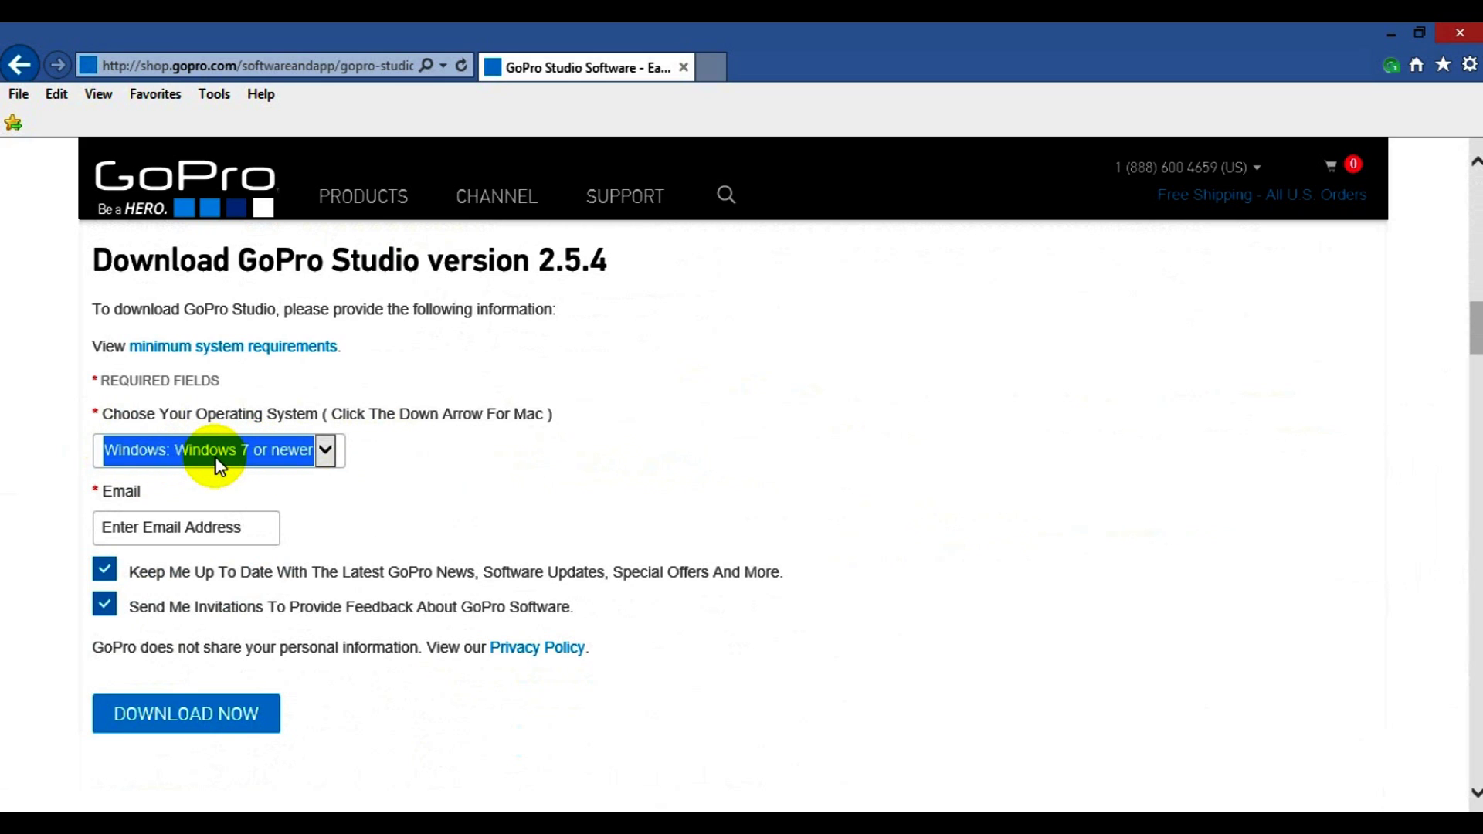
pyautogui.click(204, 527)
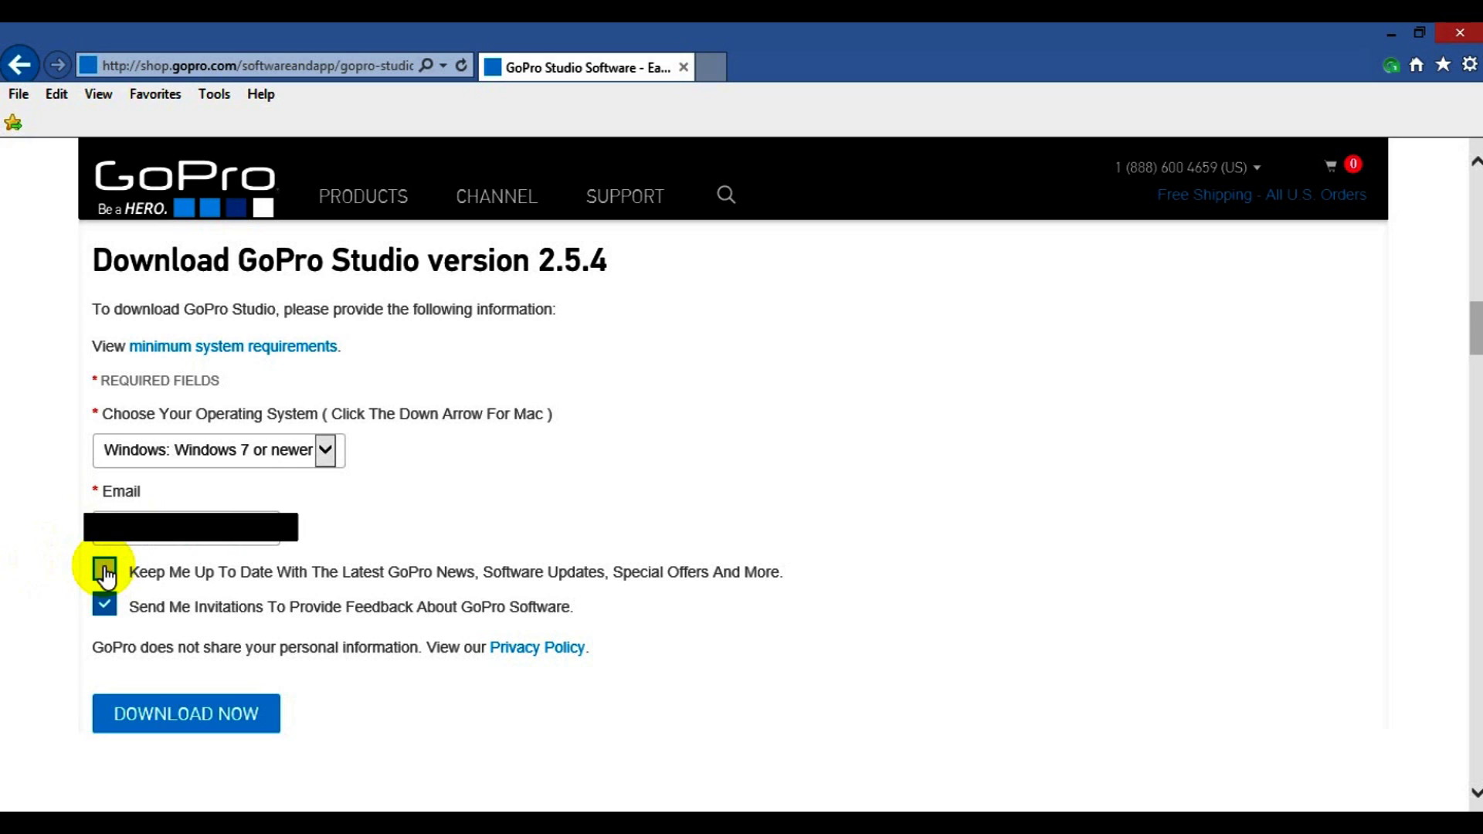
pyautogui.click(105, 573)
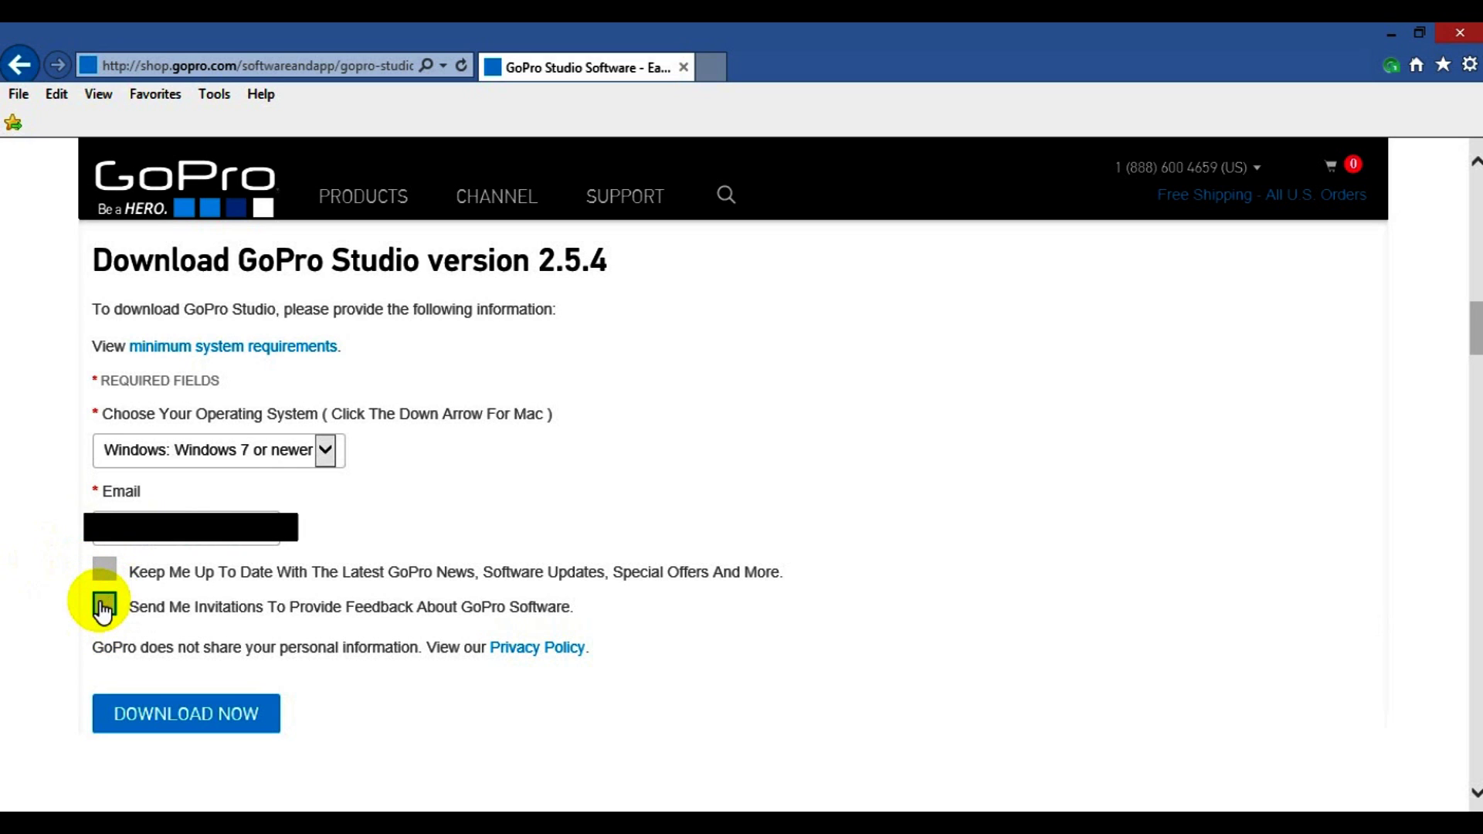
pyautogui.click(104, 570)
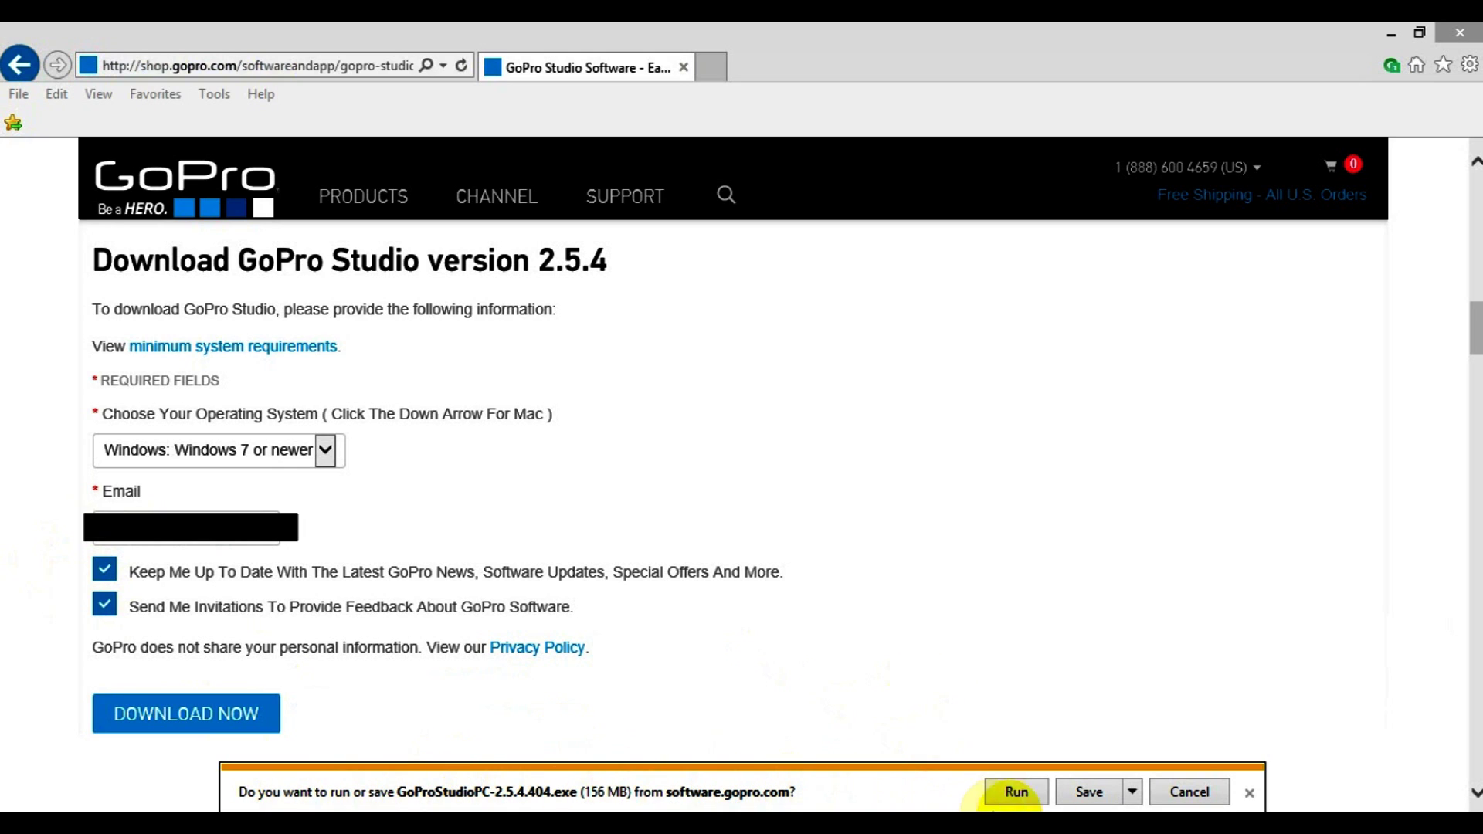
# Step: Run GoProStudioPC-2.5.4.404.exe from the download notification bar
pyautogui.click(1017, 793)
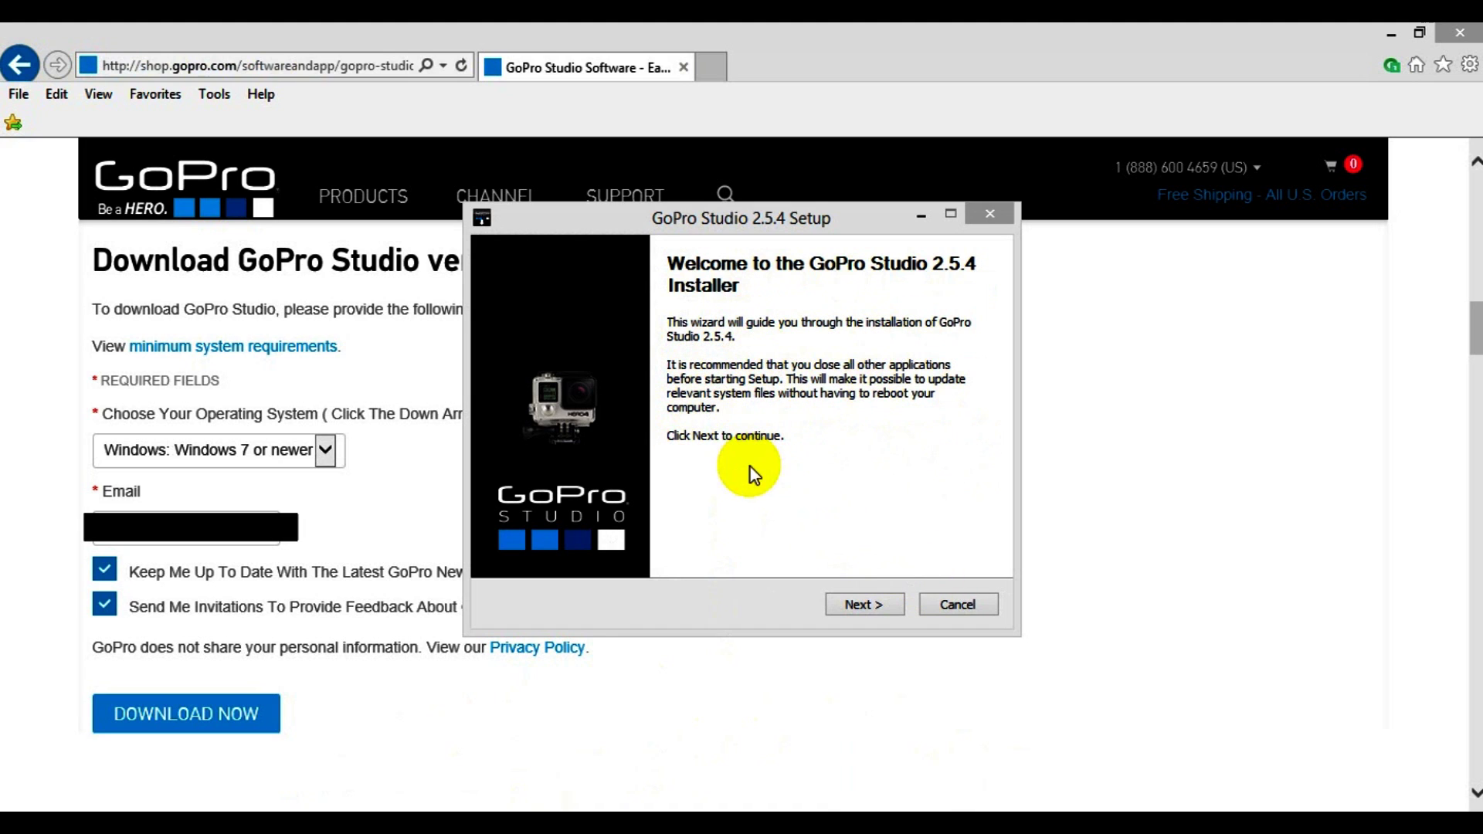
# Step: Accept the license and install GoPro Studio 2.5.4 into the default folder, then finish
pyautogui.click(876, 612)
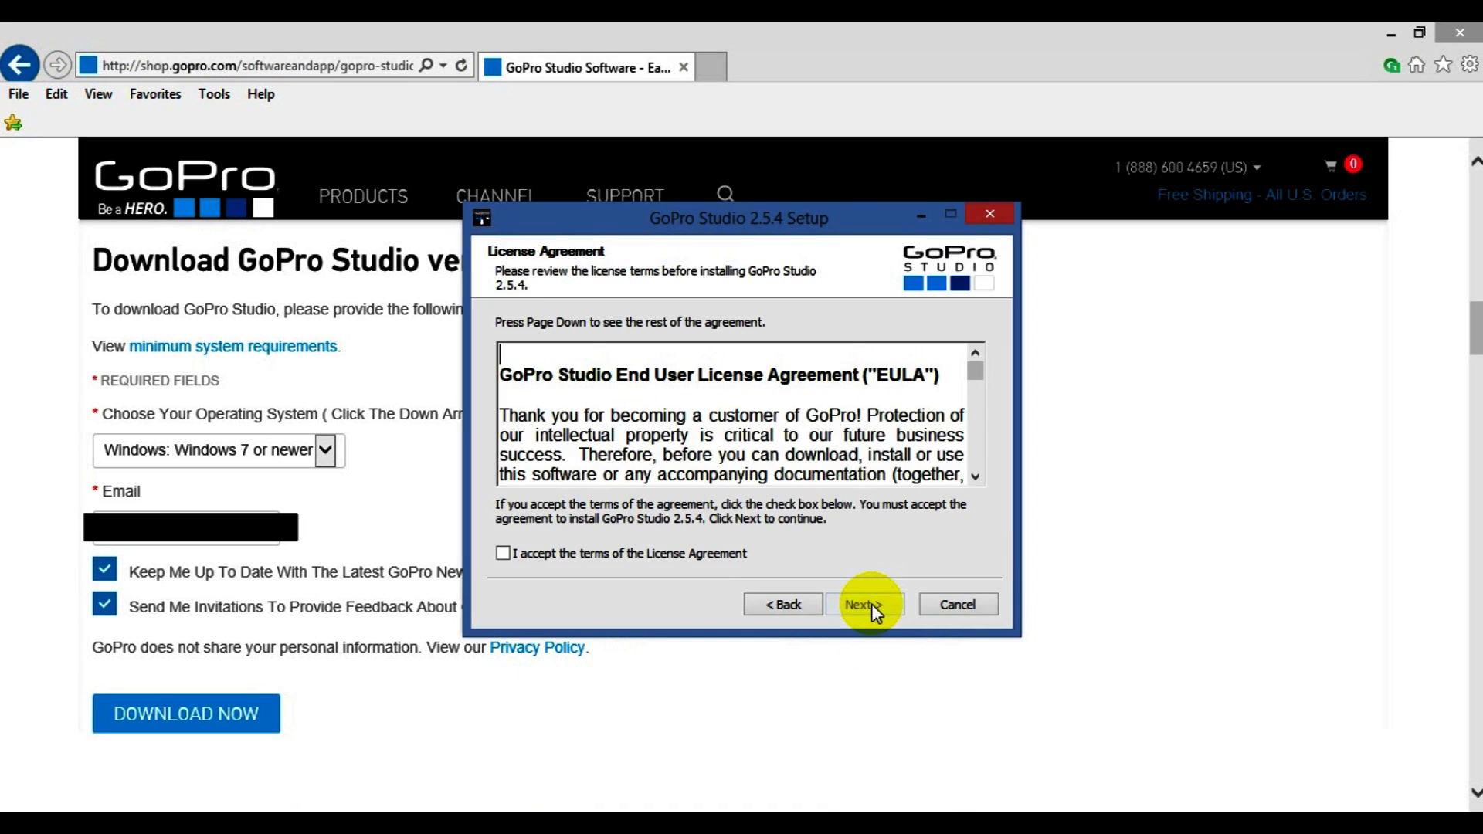
pyautogui.click(503, 553)
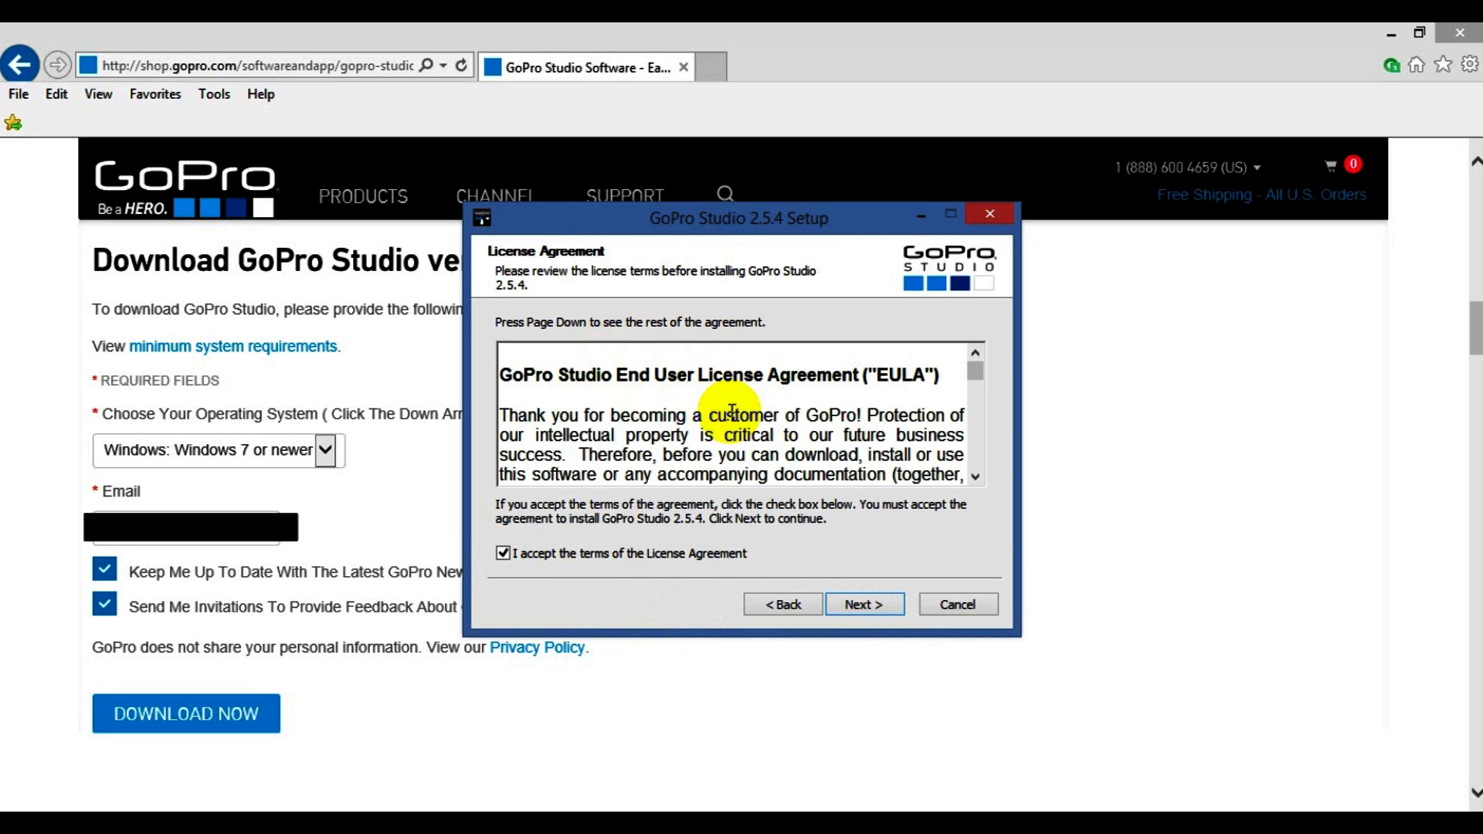
pyautogui.click(881, 611)
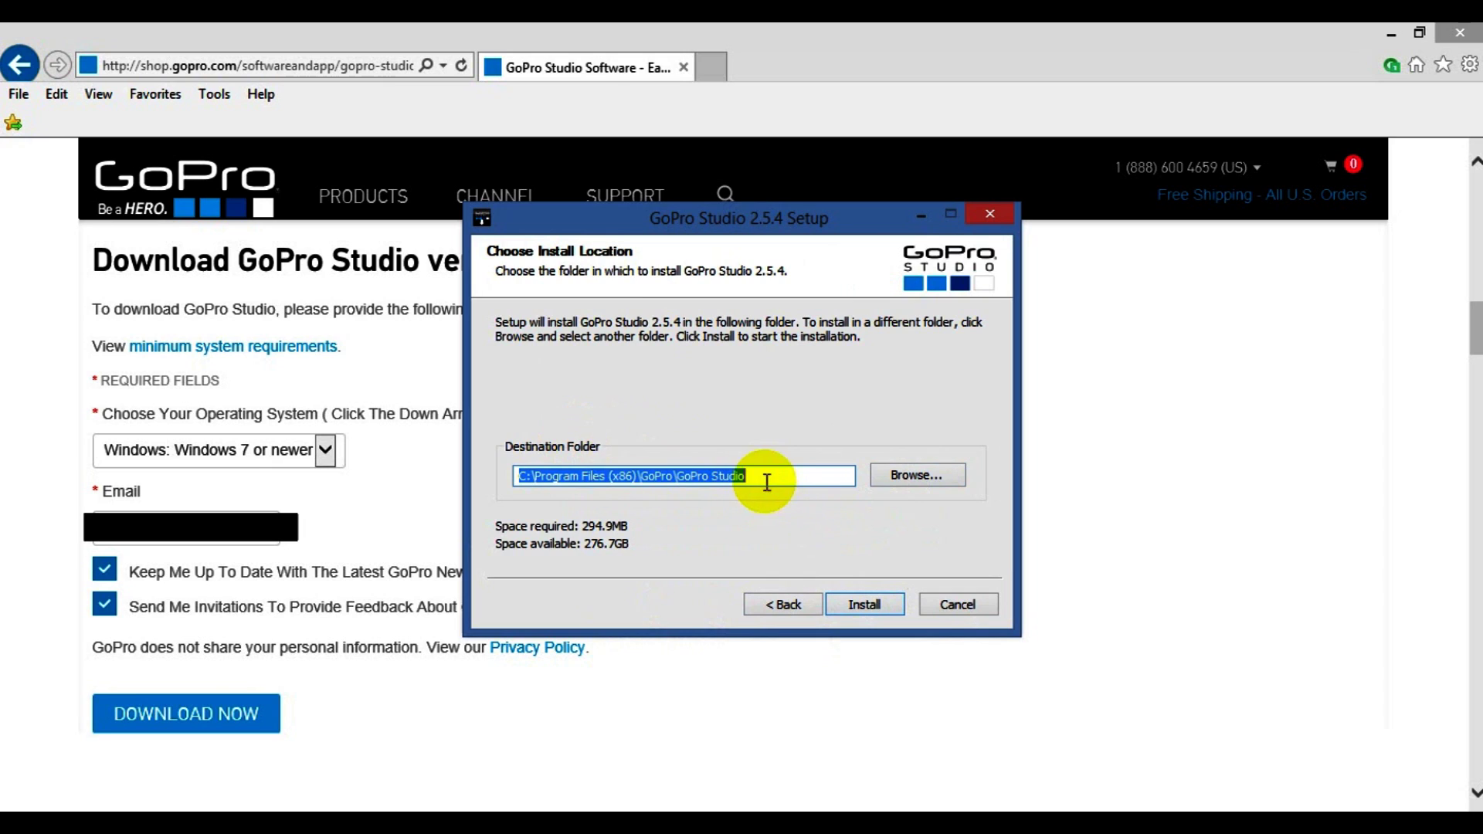
pyautogui.click(863, 605)
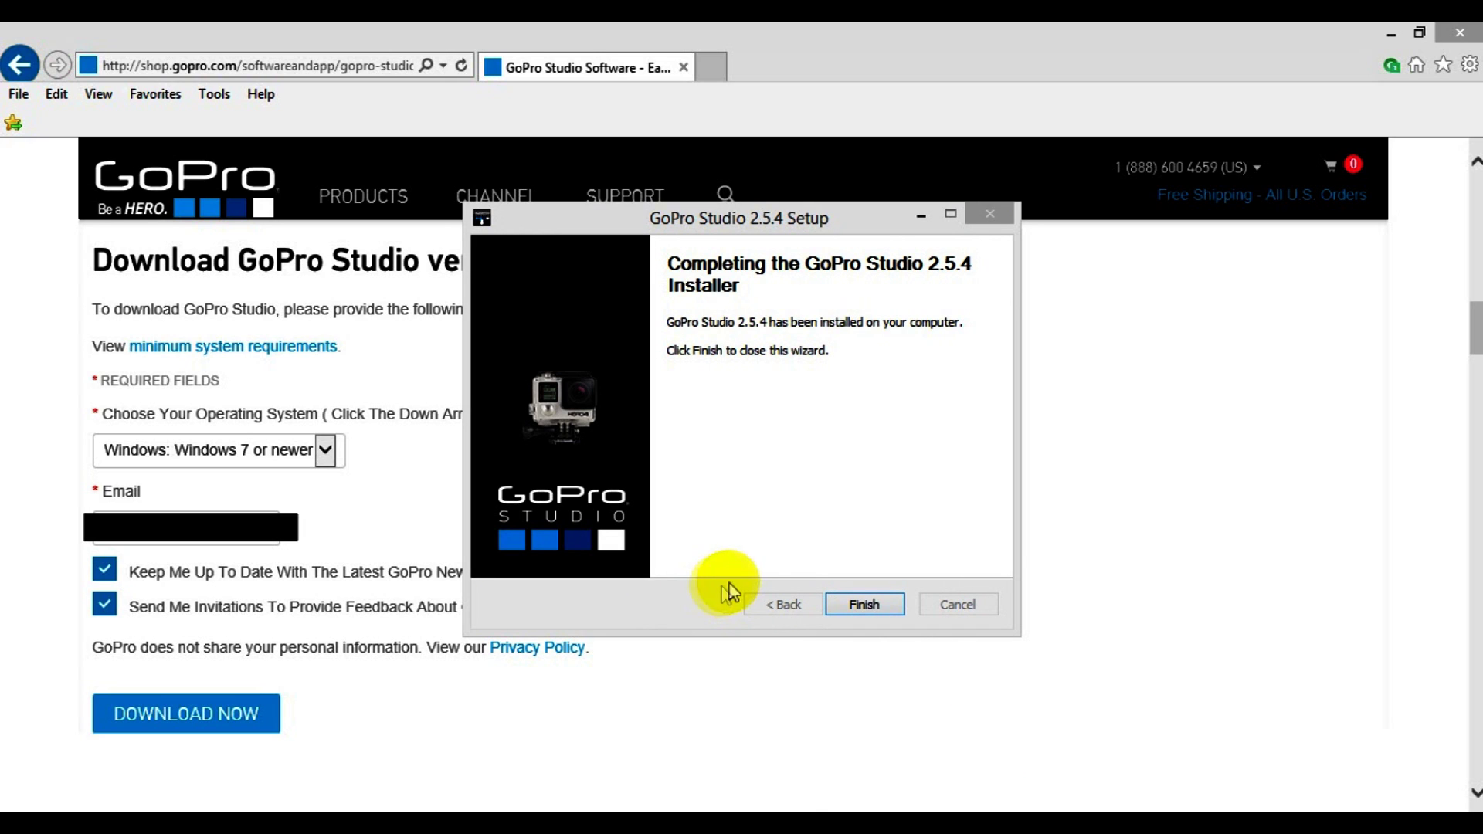
pyautogui.click(866, 605)
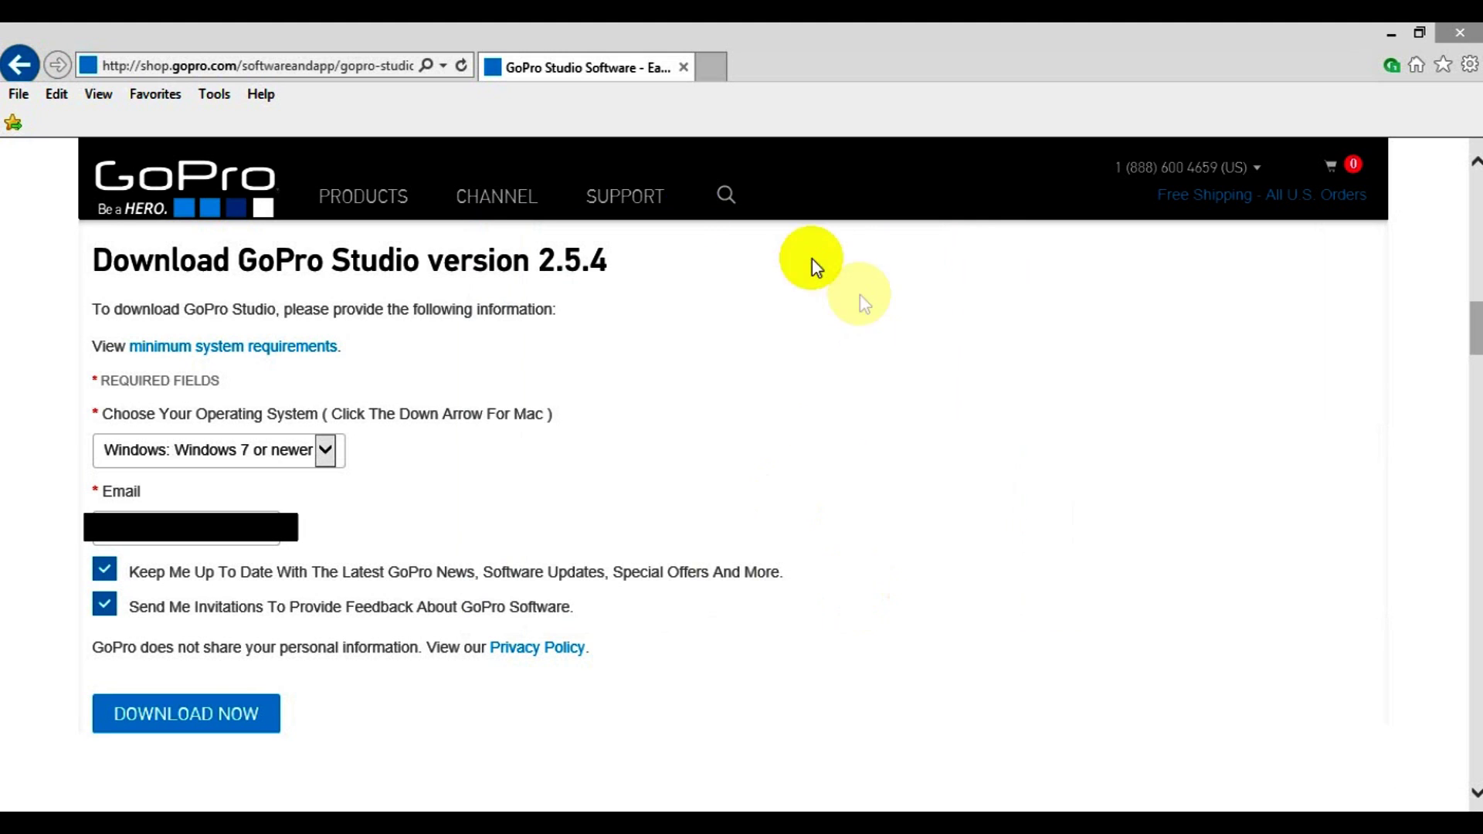
# Step: Minimize the browser and launch GoPro Studio from its desktop shortcut
pyautogui.click(1396, 35)
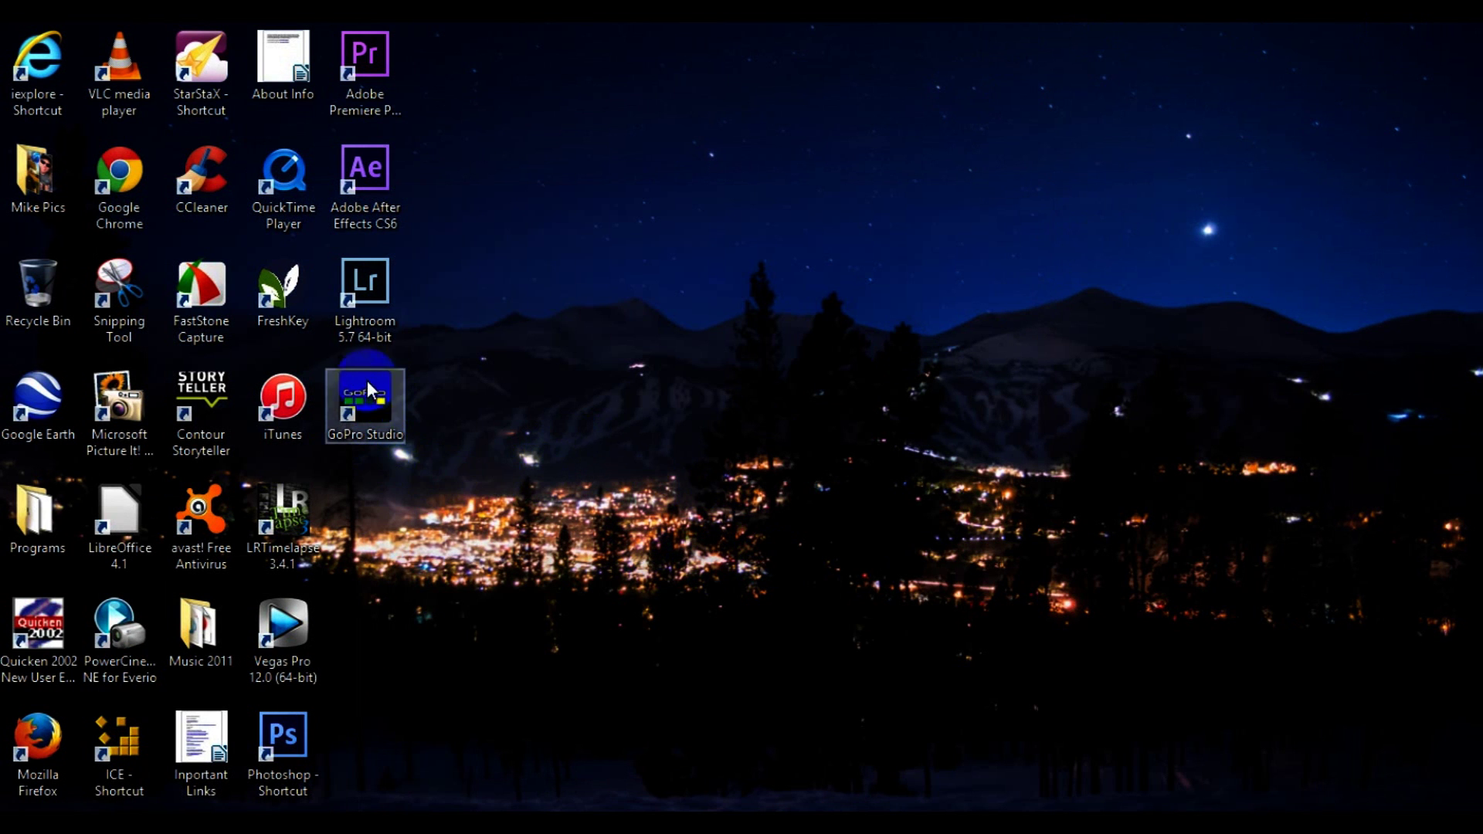
pyautogui.click(379, 473)
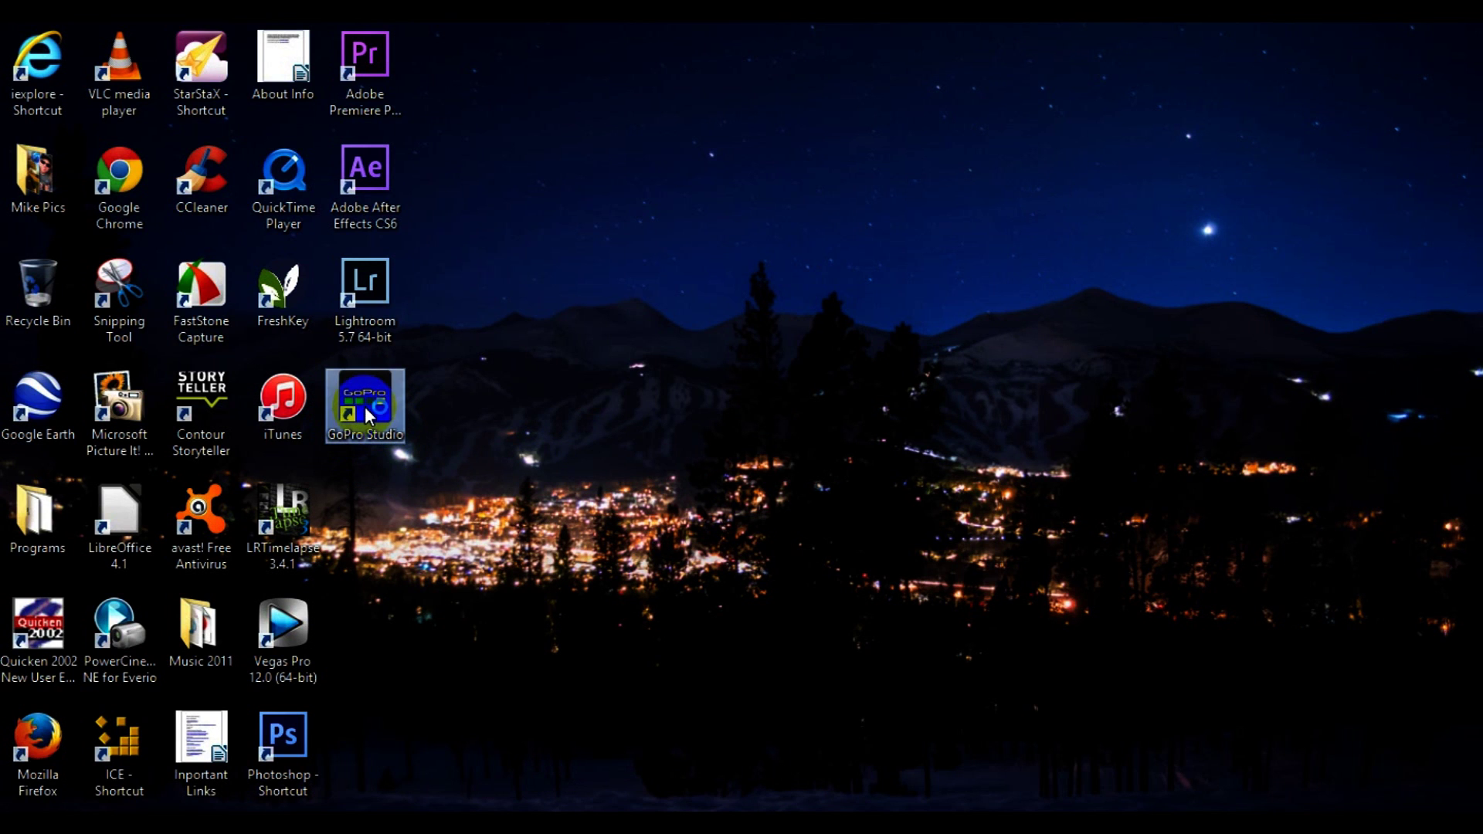
pyautogui.doubleClick(370, 417)
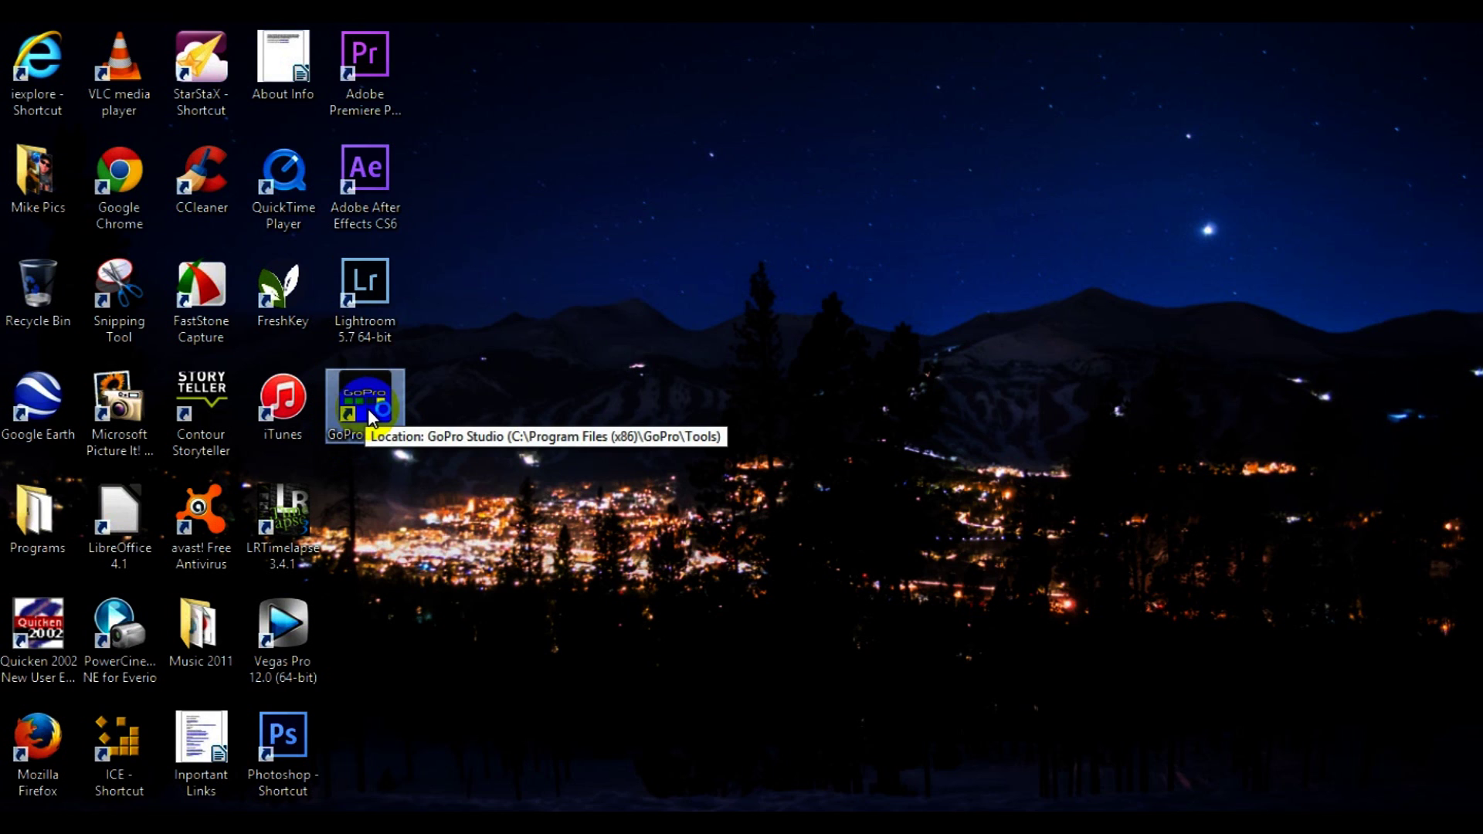
pyautogui.click(693, 564)
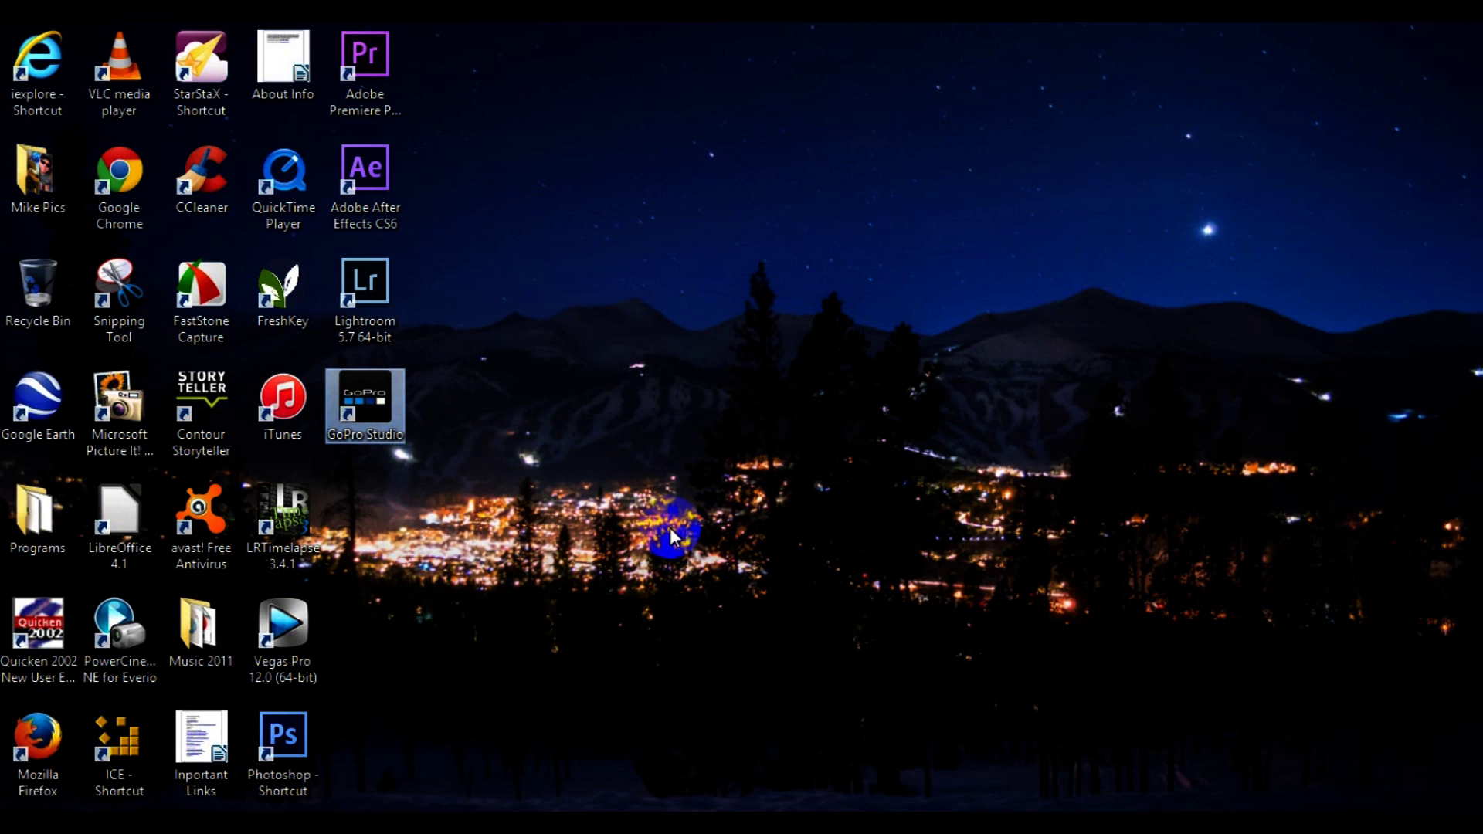